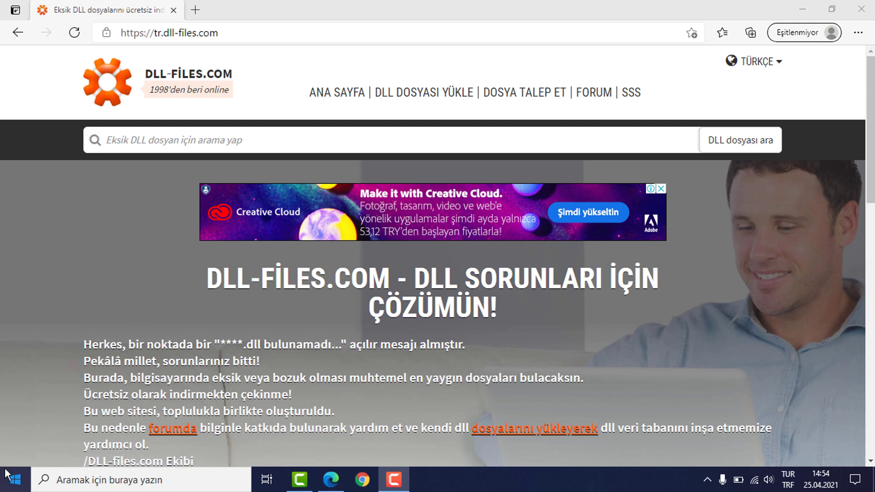
Step: Close the browser and open the dff folder from the desktop
click(862, 10)
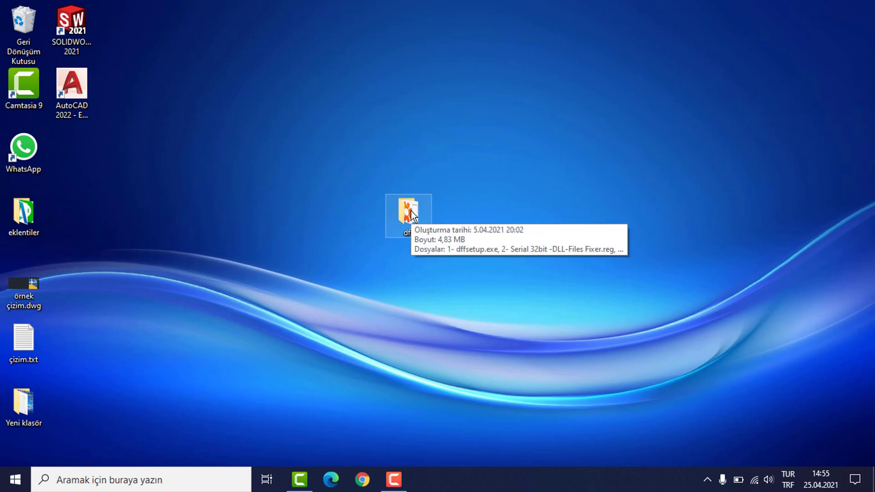
double_click(411, 213)
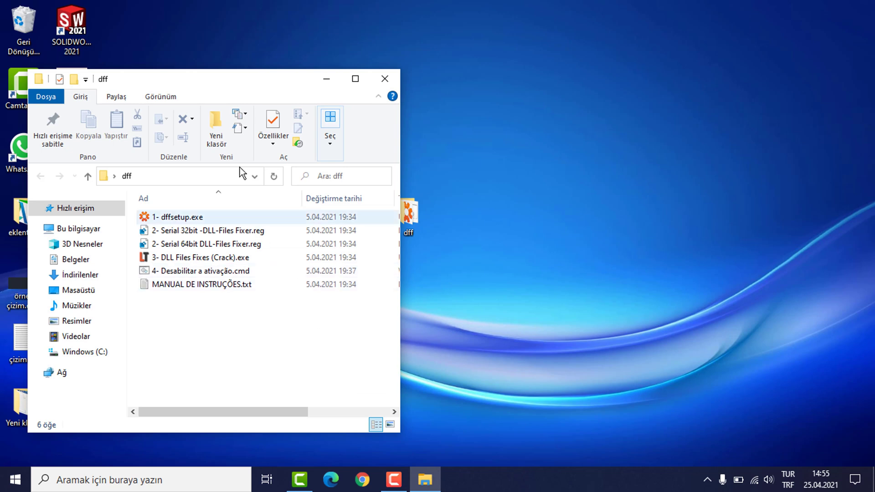
drag(228, 81, 373, 54)
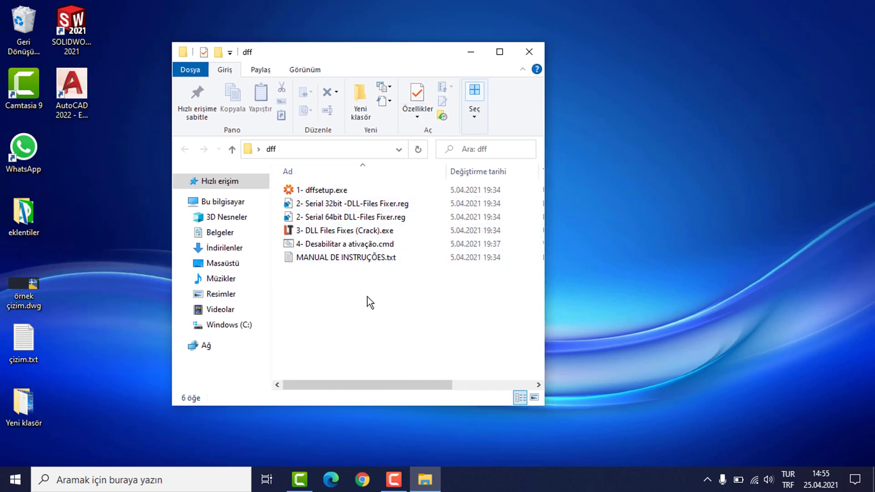
Step: Launch the installer "1- dffsetup.exe" as administrator
click(337, 194)
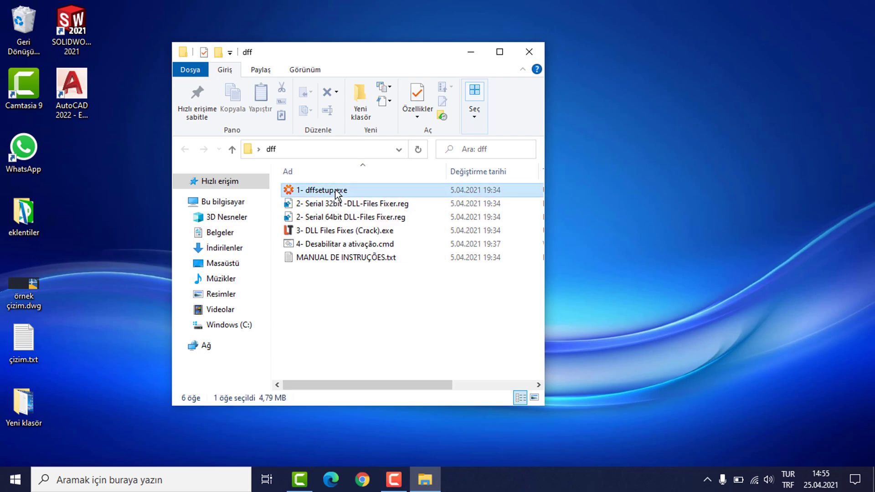
right_click(337, 194)
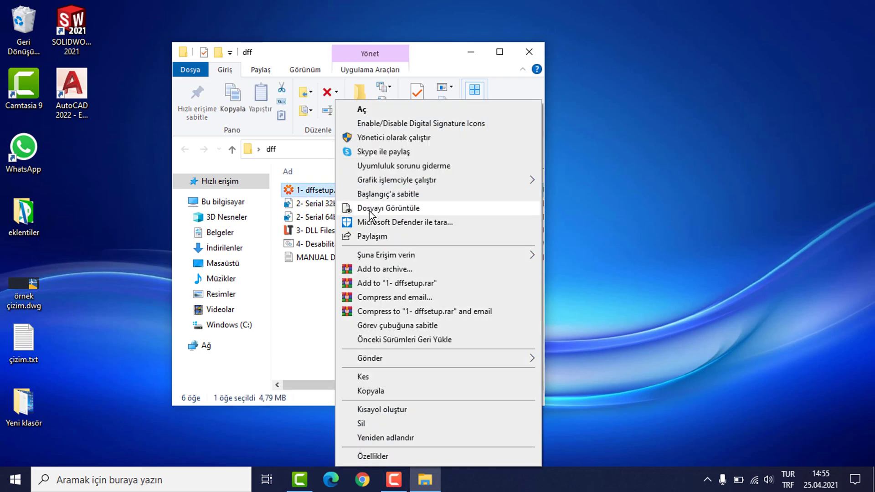
click(388, 137)
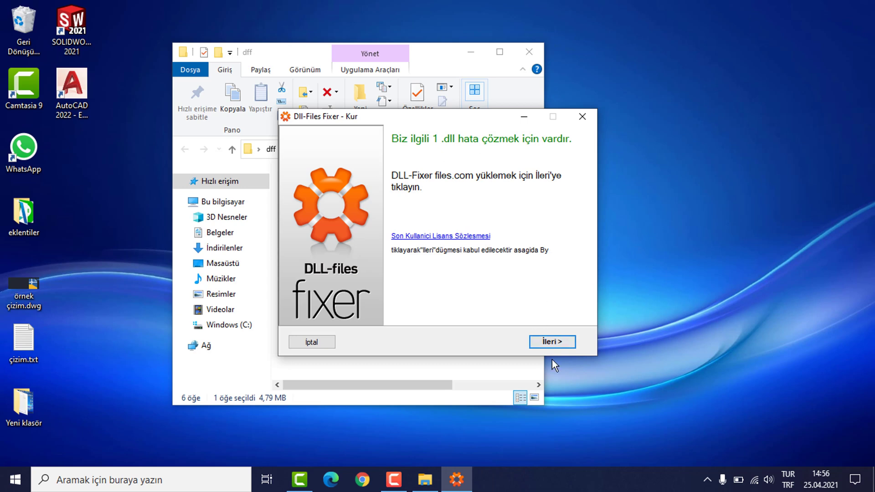
Step: Install Dll-Files Fixer with the default Start menu folder and both desktop and Quick Launch icons, and close the thank-you web page
click(553, 342)
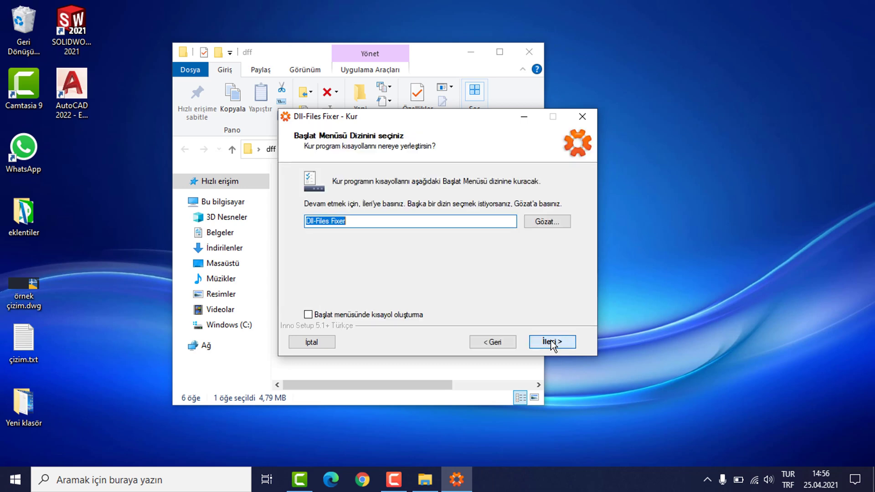
click(551, 342)
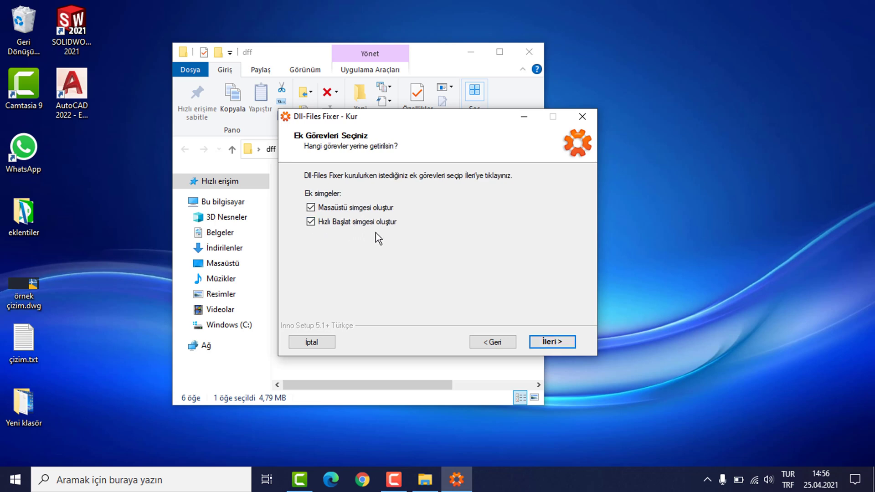
click(549, 346)
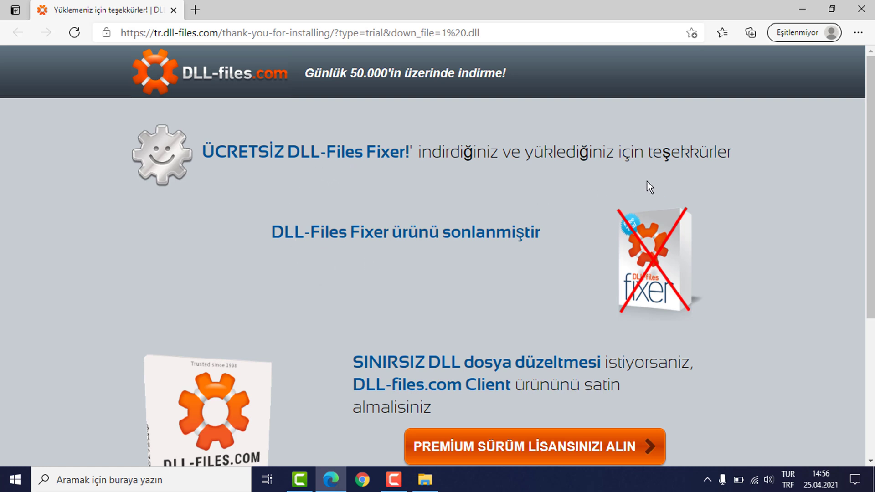
click(863, 10)
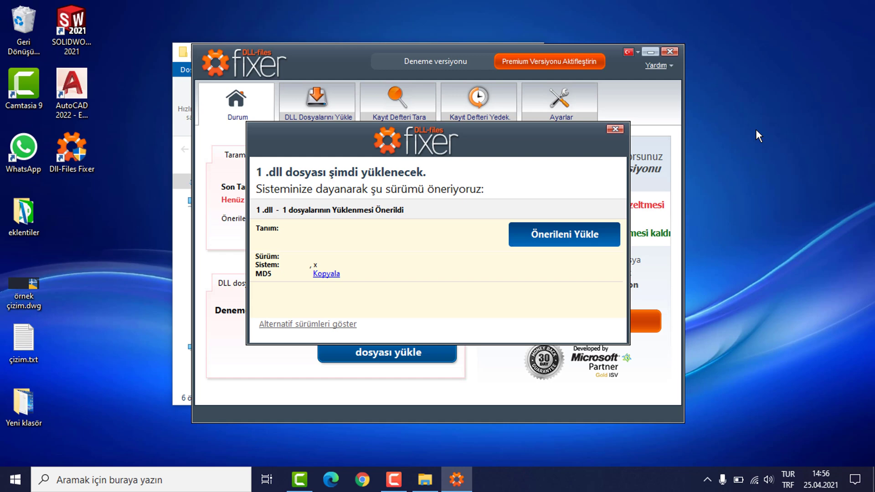
Step: Dismiss the 1 .dll install offer, scan the registry for errors, and exit Dll-Files Fixer without fixing them
click(615, 130)
click(398, 102)
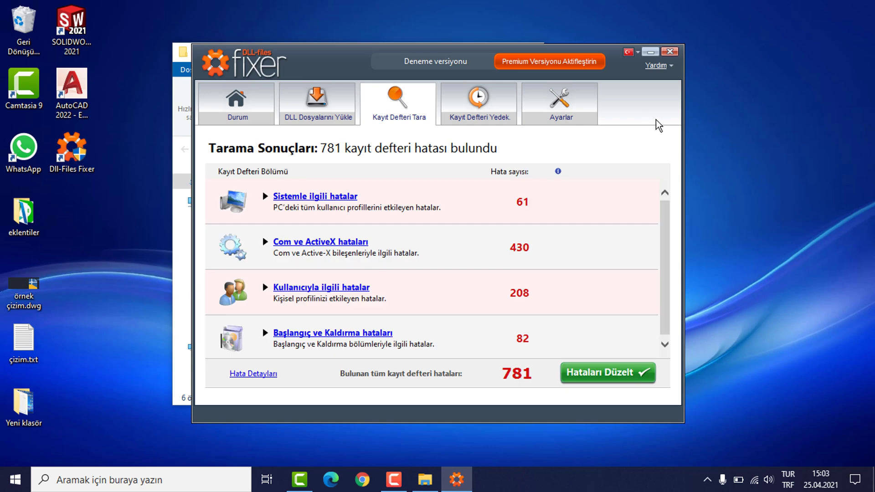
click(669, 52)
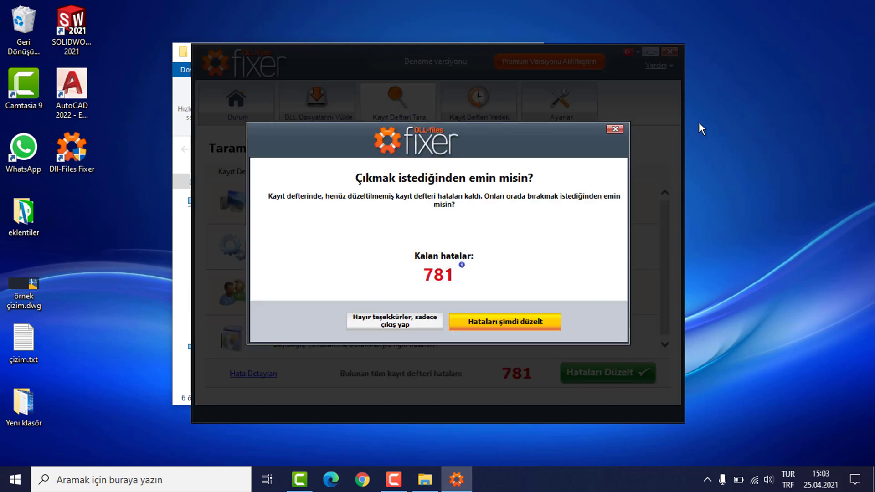
click(398, 324)
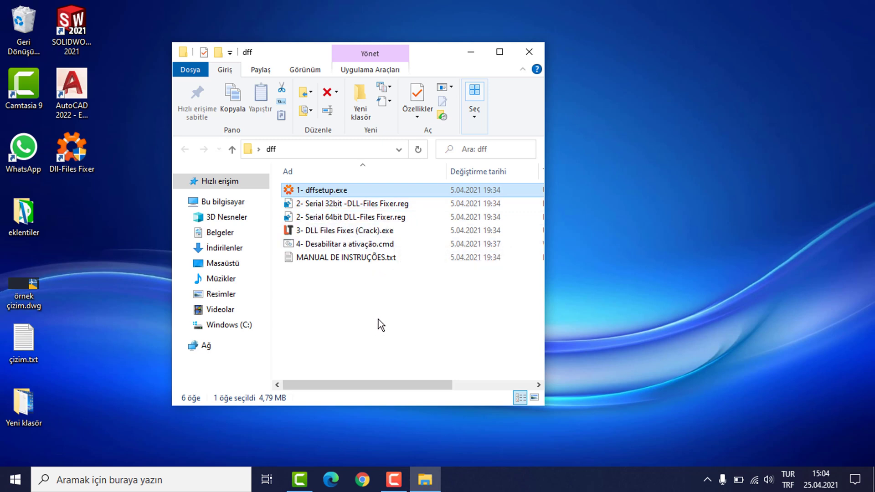
Step: Merge "2- Serial 64bit DLL-Files Fixer.reg" into the Windows registry, accepting the security and confirmation prompts
click(350, 215)
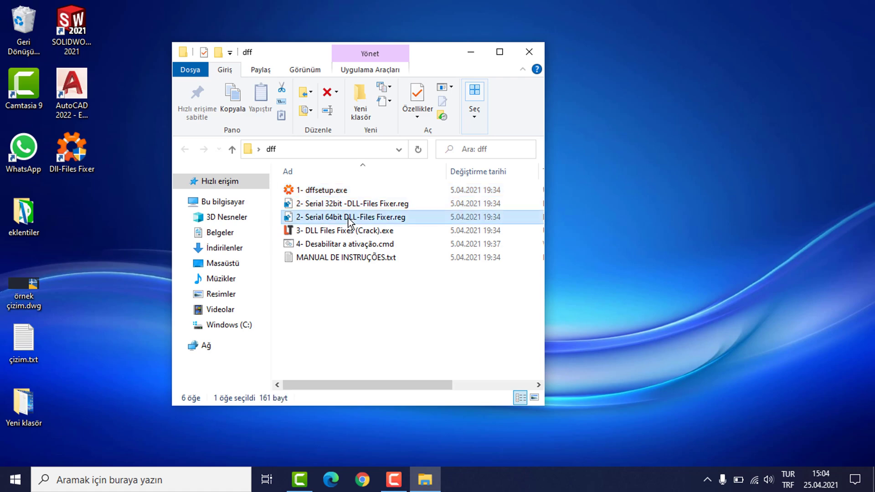
right_click(348, 217)
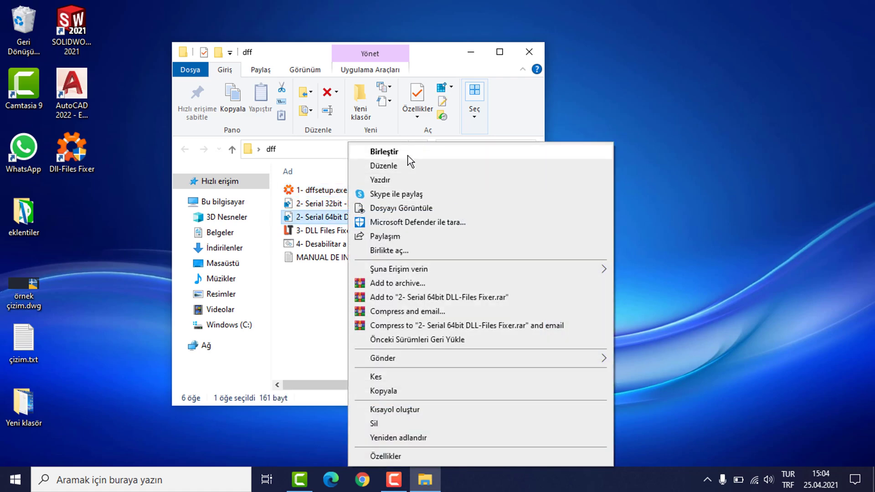
click(384, 151)
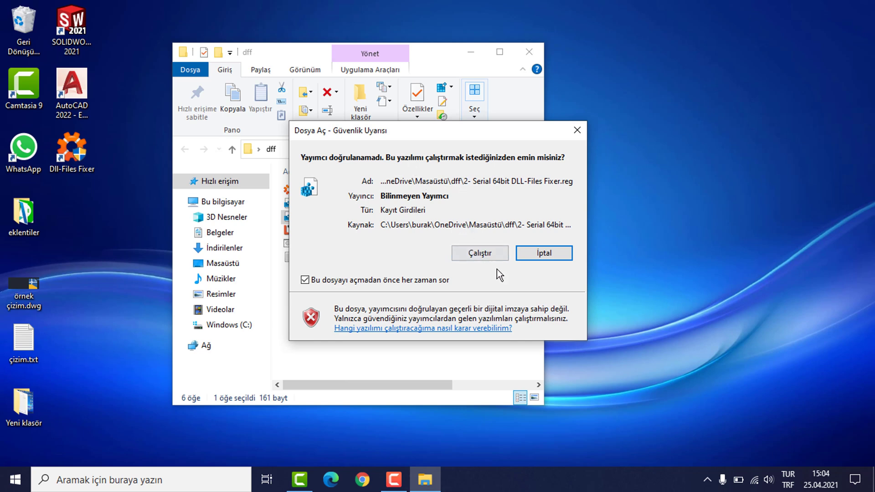
click(481, 254)
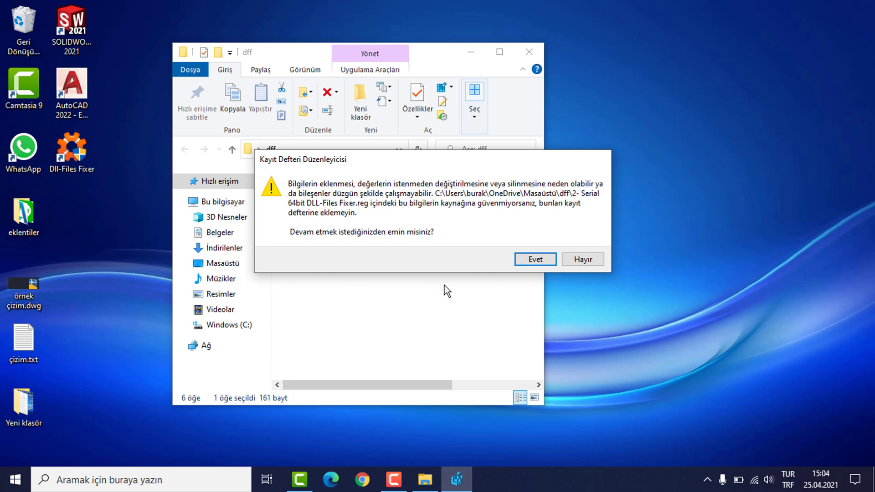
click(535, 261)
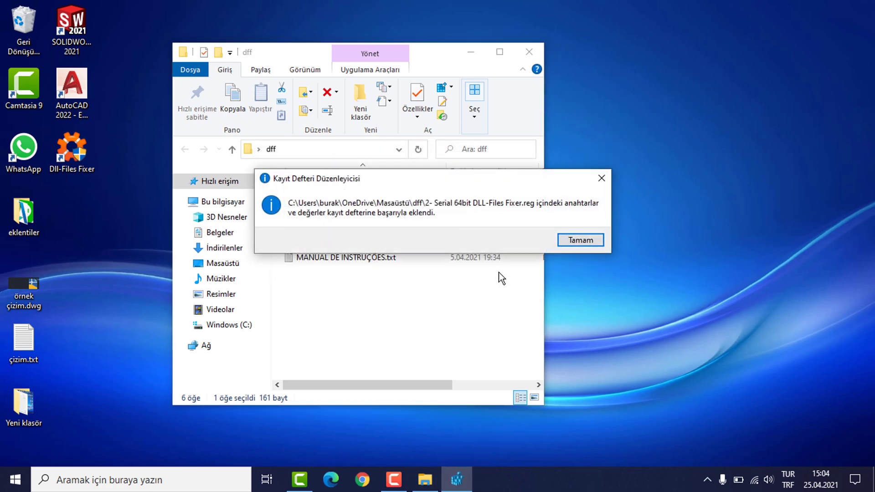
click(573, 240)
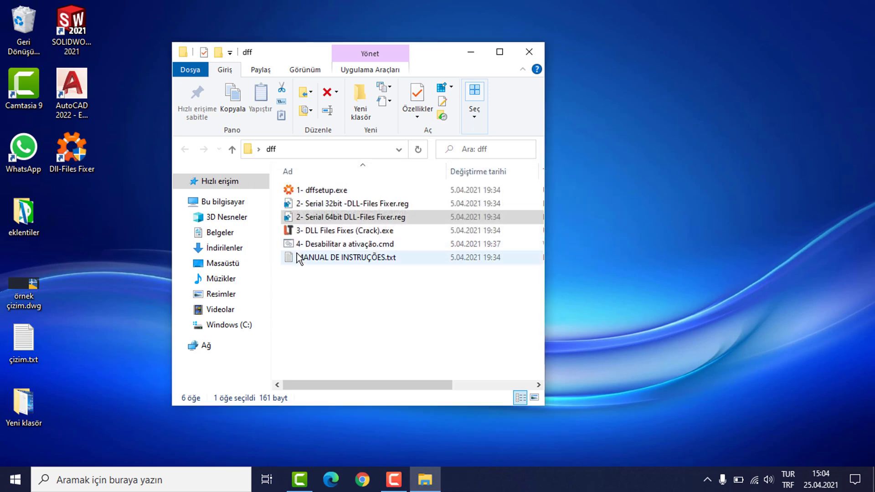
Step: Run "4- Desabilitar a ativação.cmd" as administrator
right_click(321, 248)
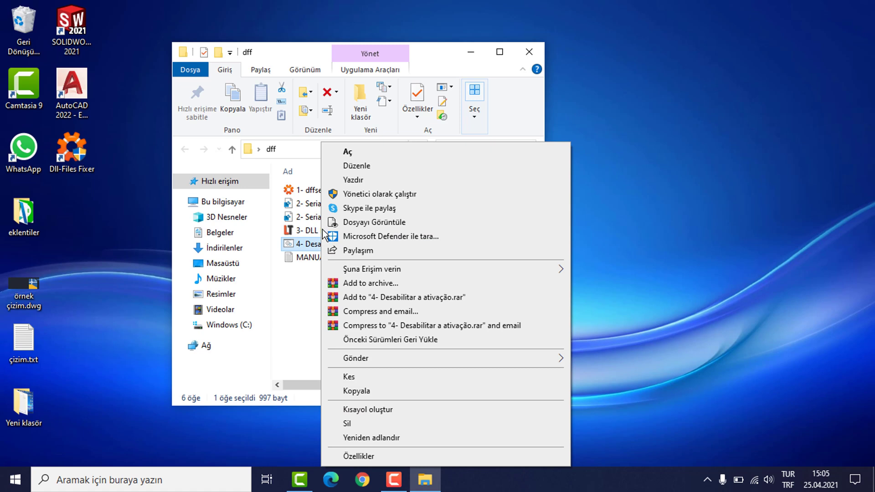
click(357, 193)
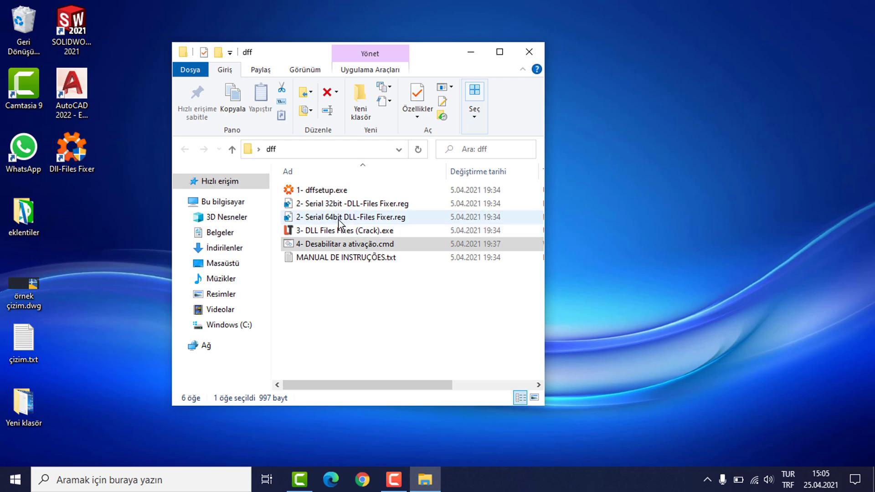
Step: Open "2- Serial 64bit DLL-Files Fixer.reg" for editing in Notepad, allowing it past the security warning
right_click(361, 218)
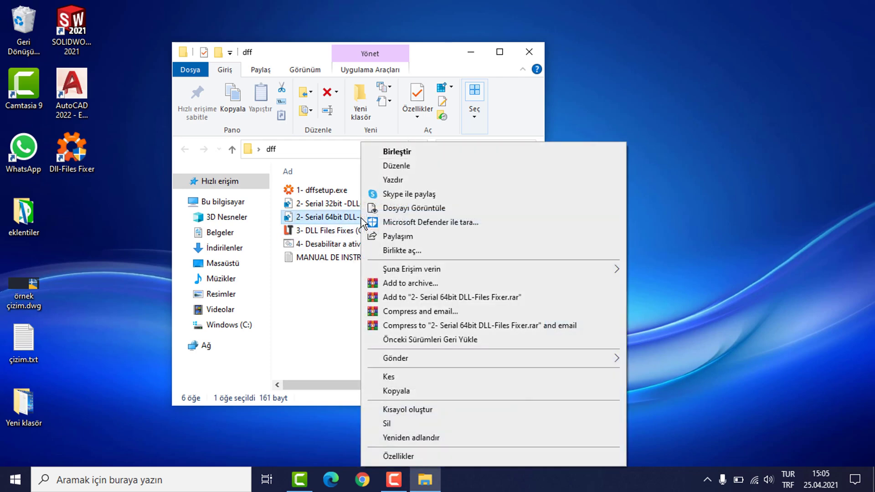
click(420, 166)
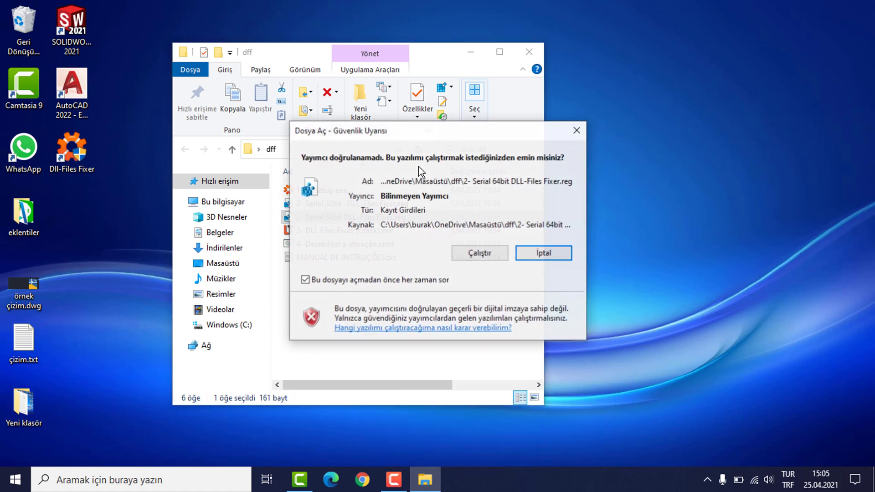
click(480, 254)
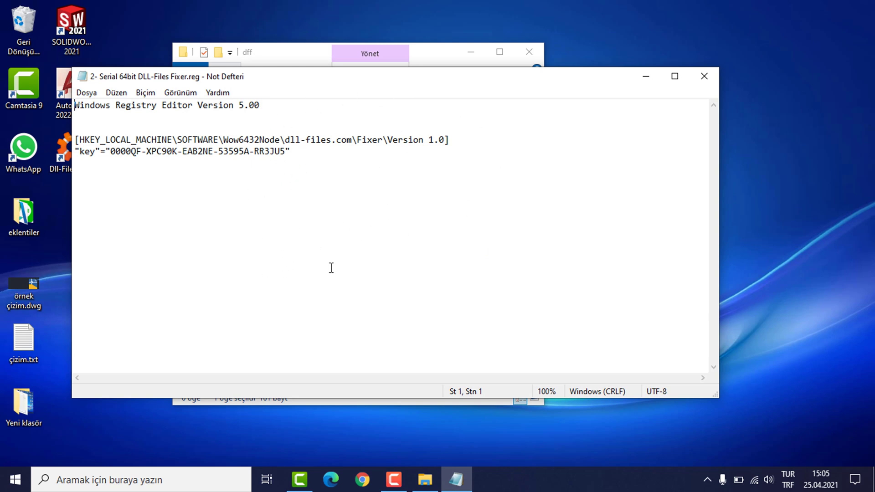
Step: Run "3- DLL Files Fixes (Crack).exe" from the dff folder and copy the serial it shows
click(300, 56)
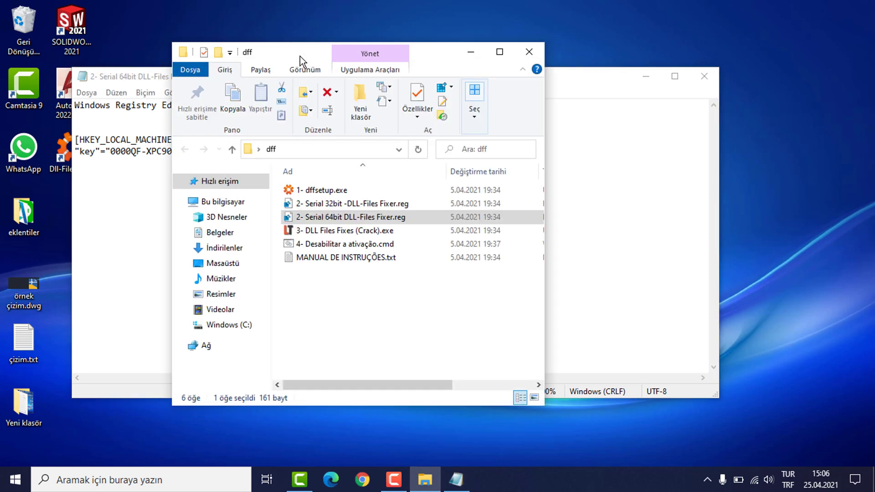
double_click(342, 230)
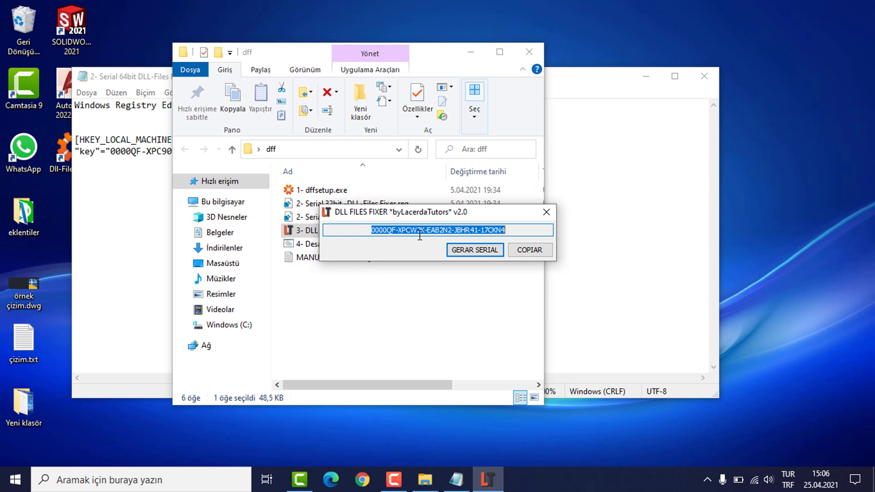
click(532, 252)
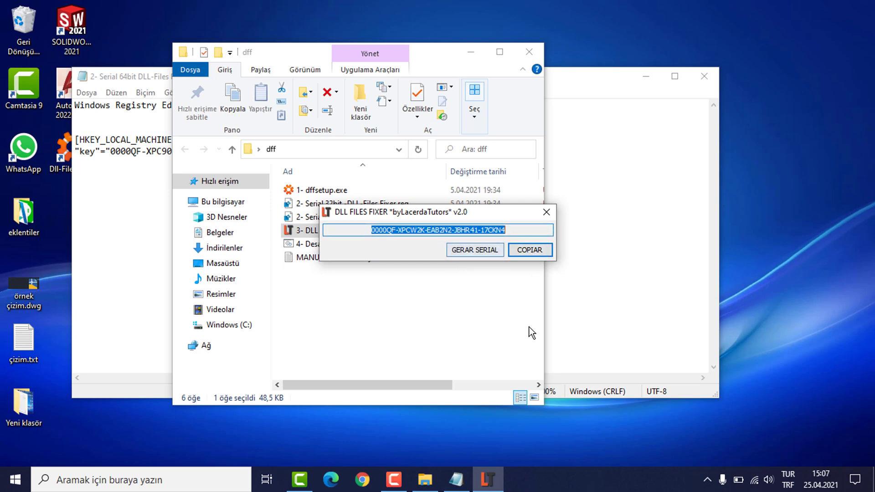
Step: Replace the "key" value in the 64-bit registry file with the copied serial, save it, and close Notepad and the serial window
click(628, 237)
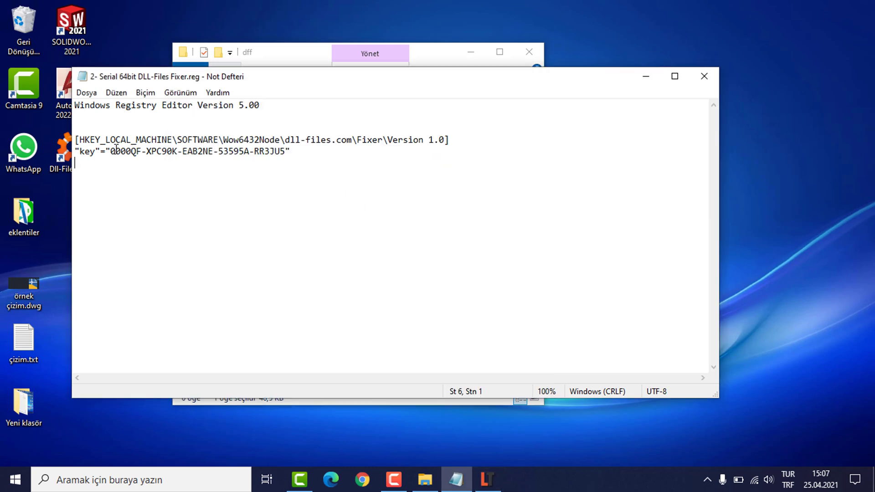
drag(111, 154, 286, 153)
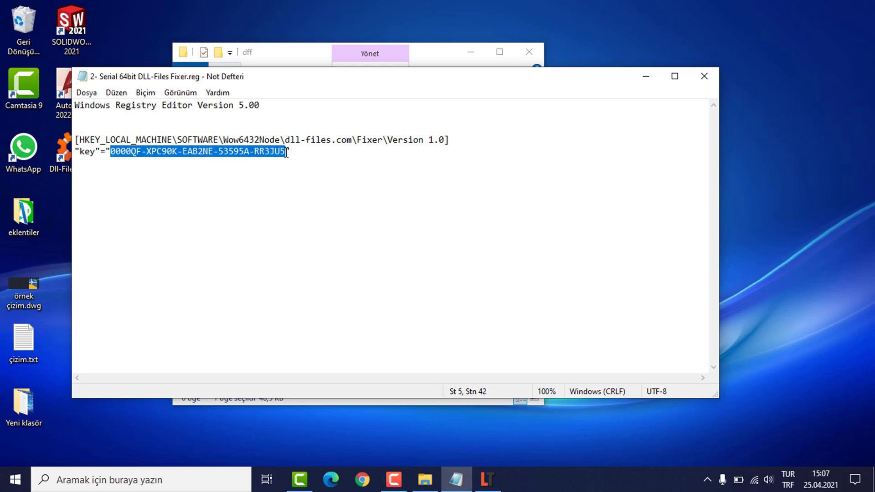
right_click(236, 152)
click(276, 207)
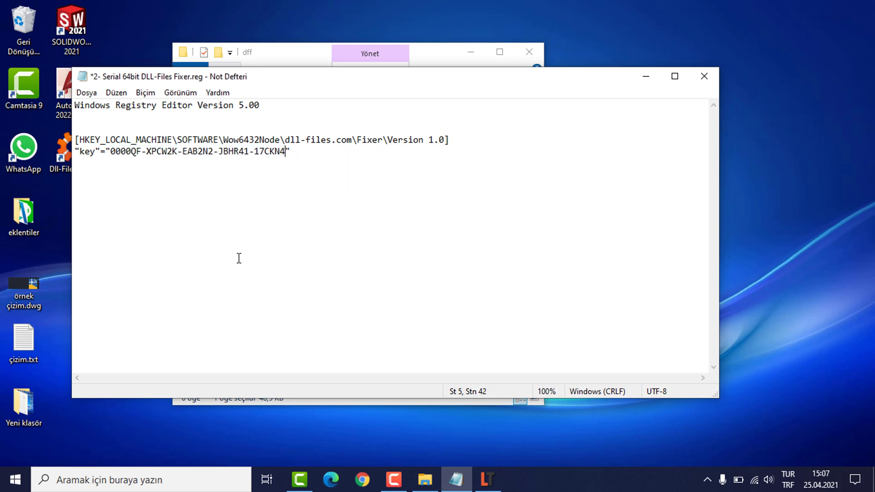
click(89, 95)
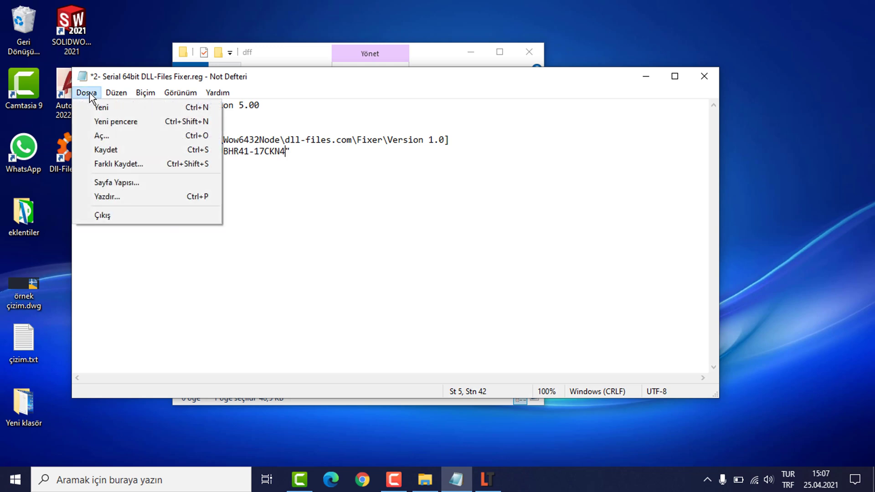
click(124, 152)
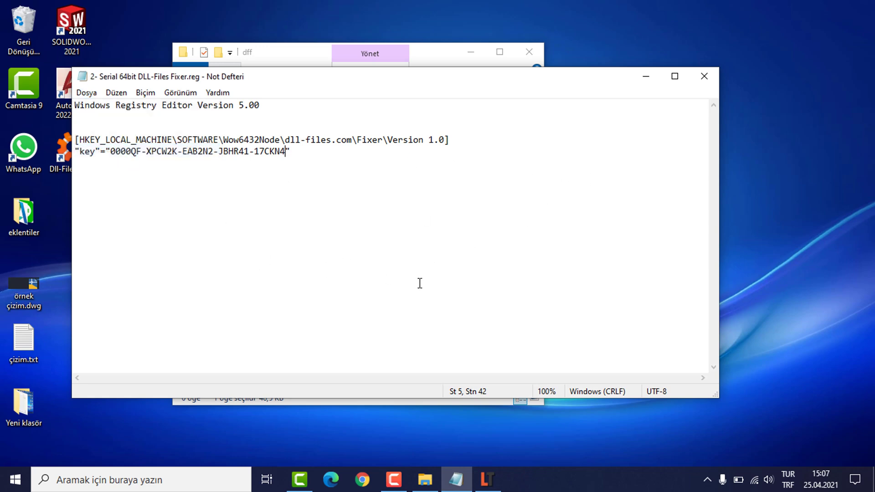
click(709, 75)
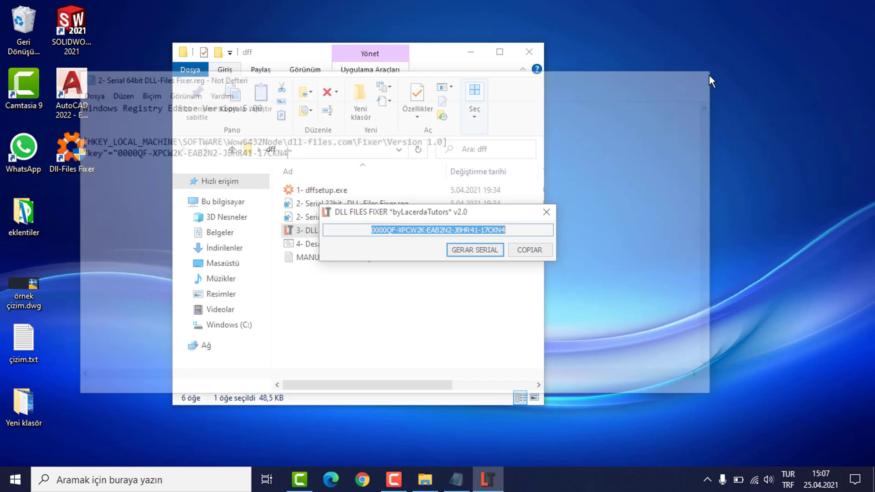
click(546, 212)
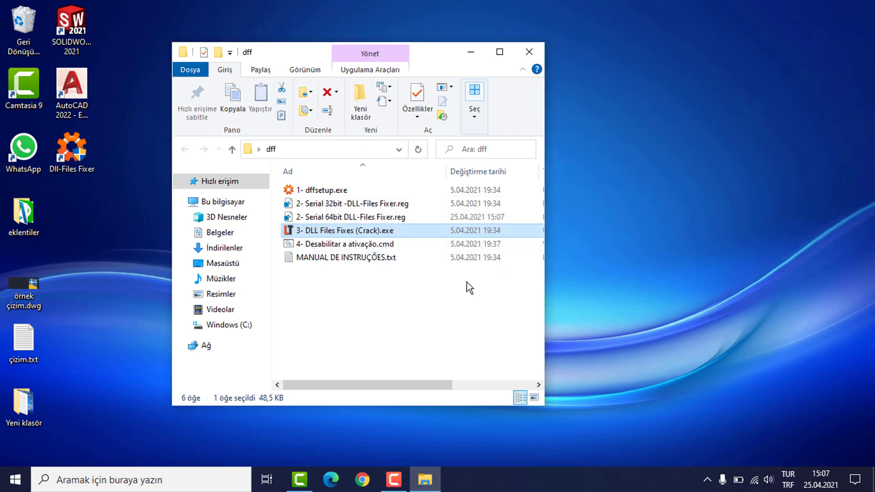
Step: Merge "2- Serial 64bit DLL-Files Fixer.reg" into the registry, accepting the security and registry warnings, and close the dff folder
click(330, 216)
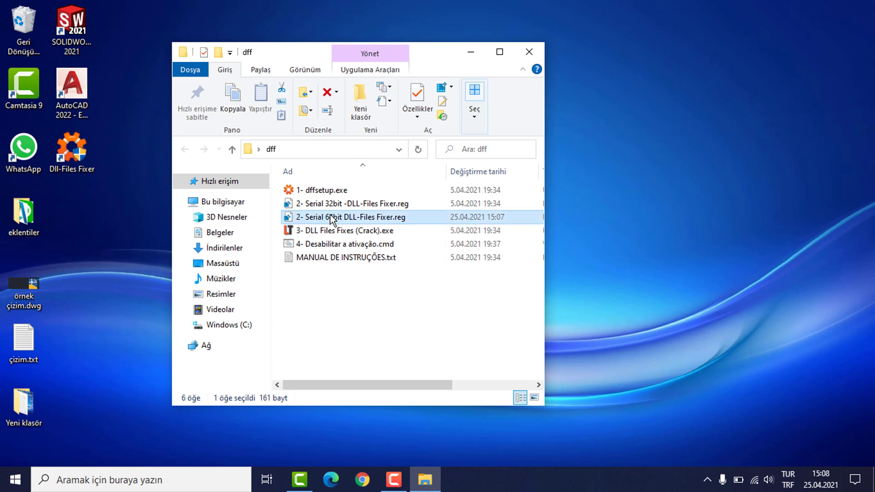
double_click(330, 216)
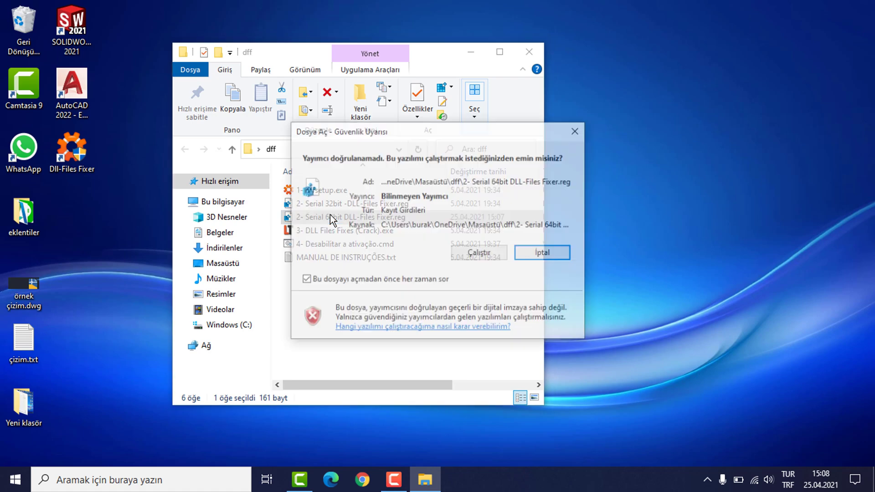
click(482, 257)
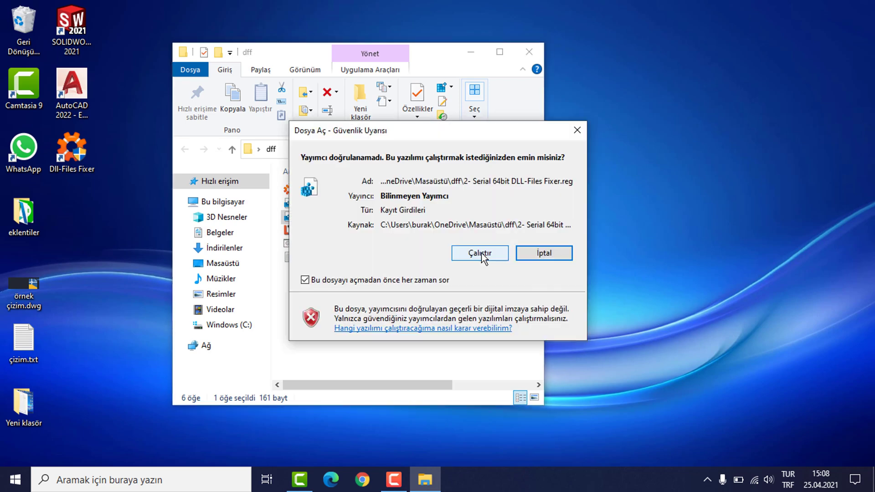
click(481, 253)
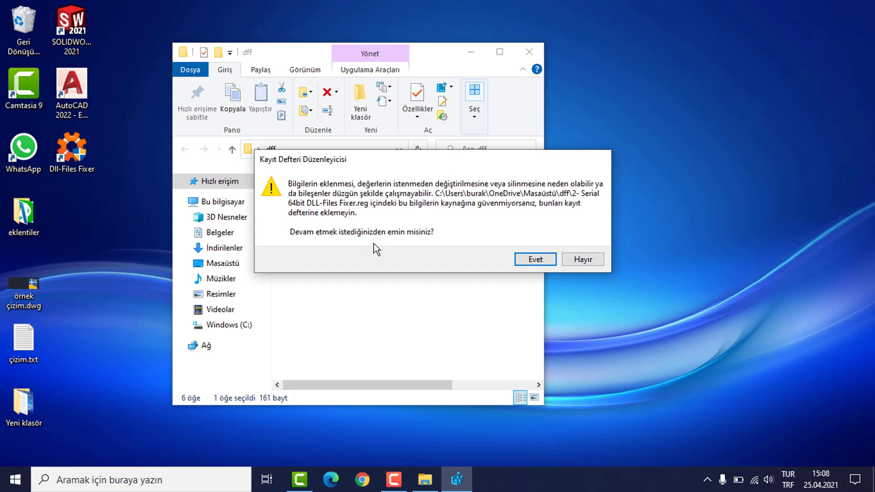
click(533, 261)
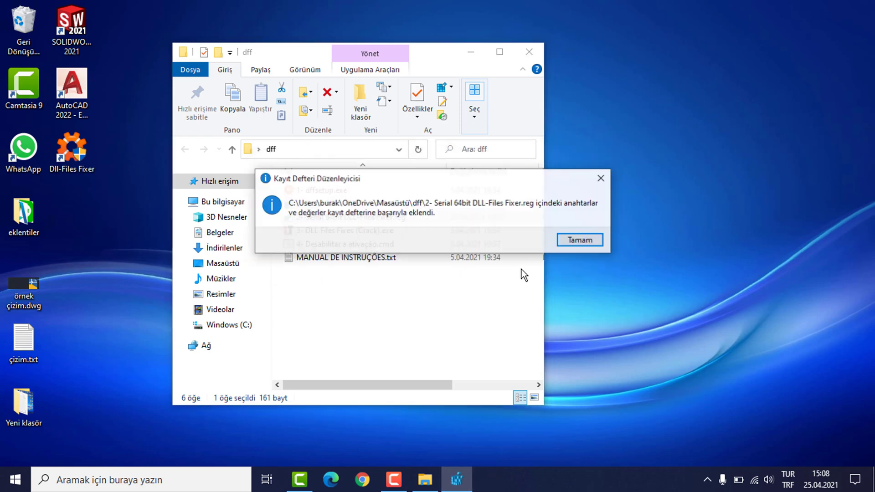
click(582, 241)
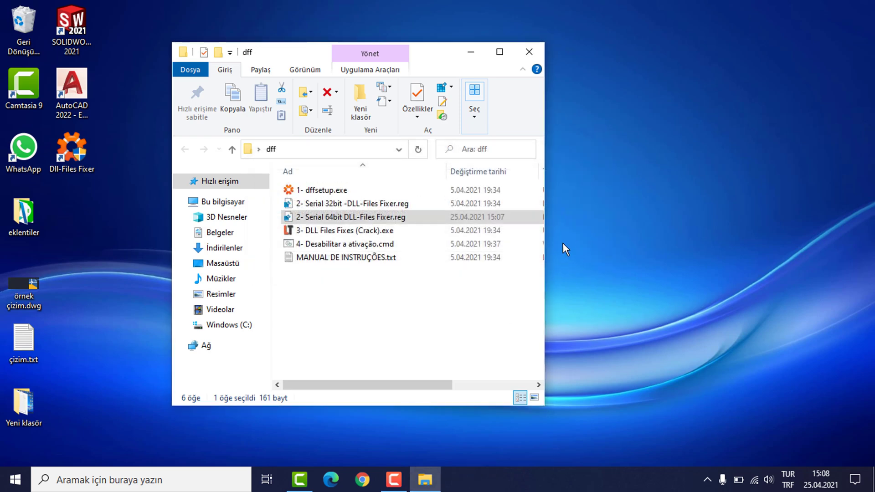
click(531, 54)
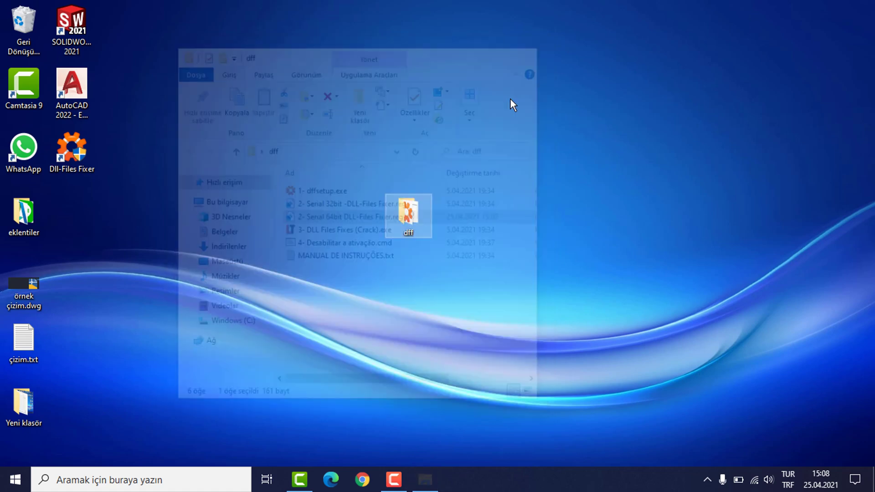
right_click(272, 201)
click(294, 239)
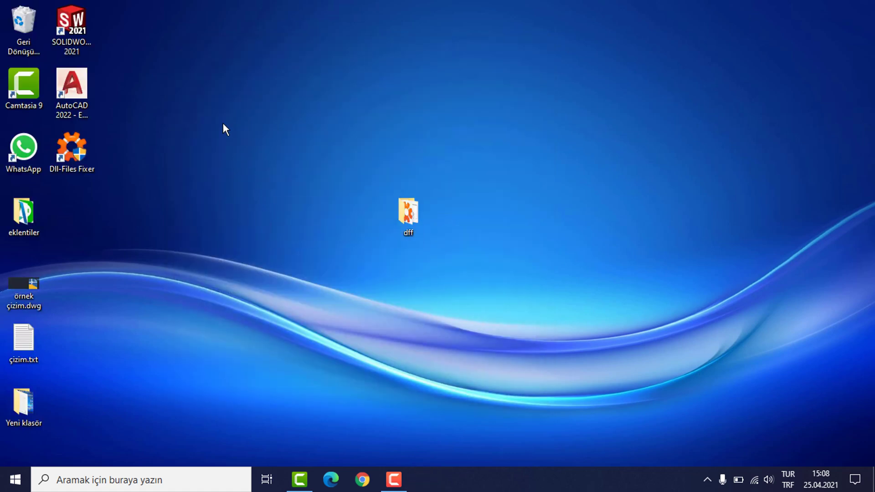
right_click(210, 99)
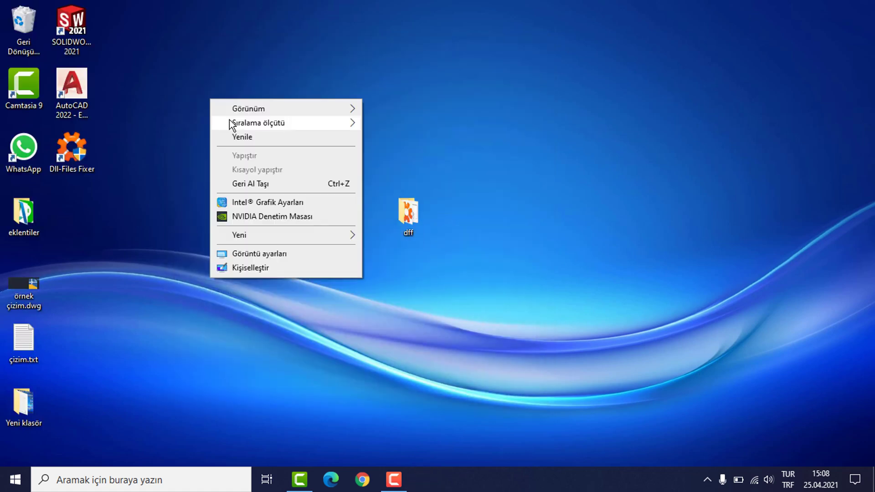
click(264, 137)
right_click(234, 148)
click(269, 189)
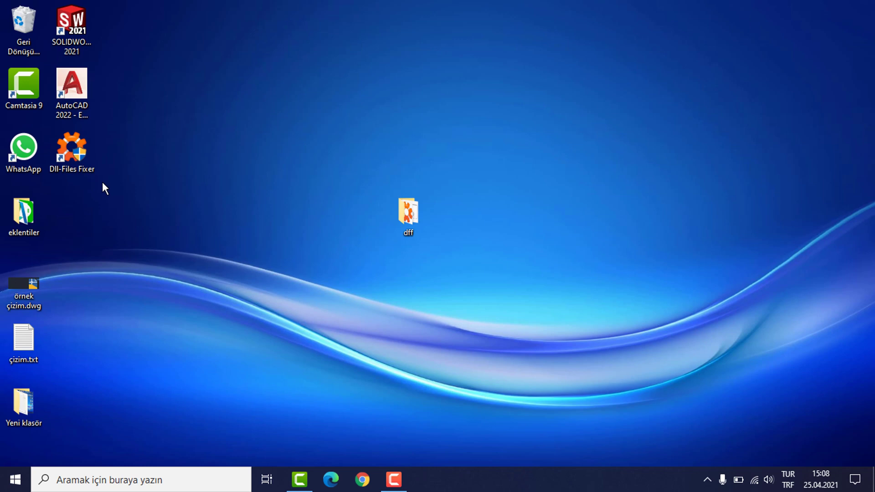
Step: Launch Dll-Files Fixer from the desktop and start fixing all registry errors listed in the scan results
click(75, 153)
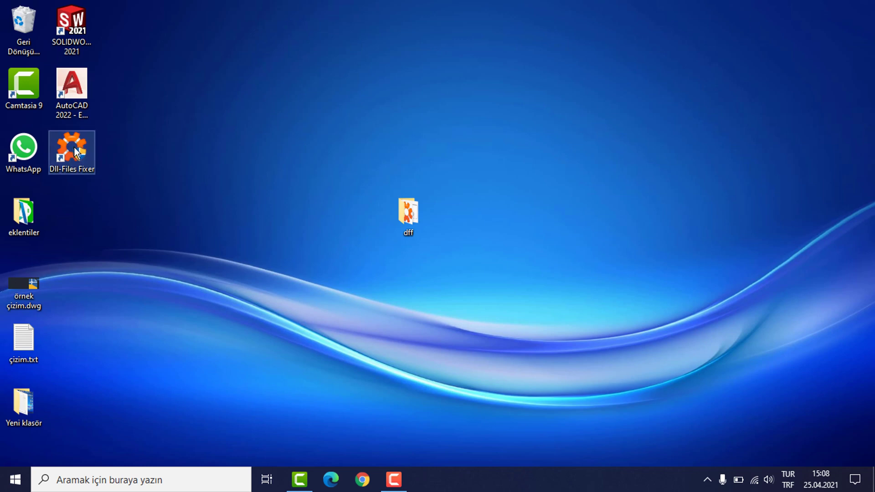
double_click(75, 153)
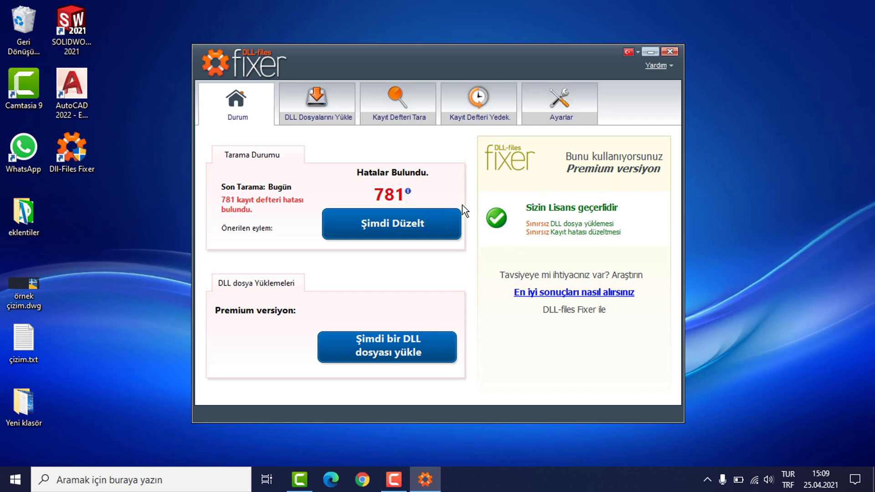
click(401, 220)
click(393, 230)
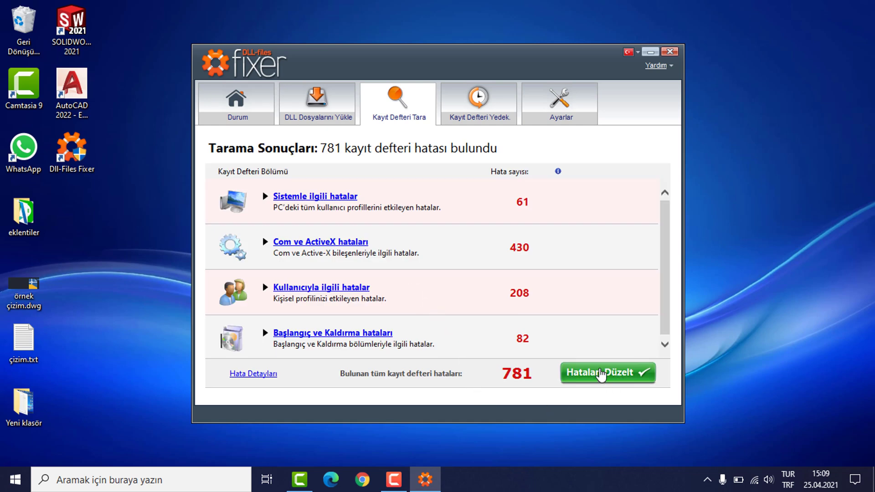
click(600, 375)
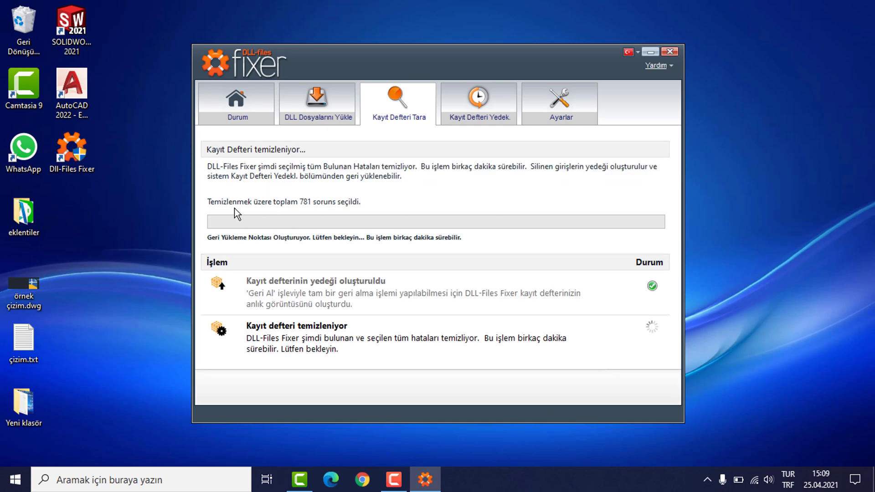